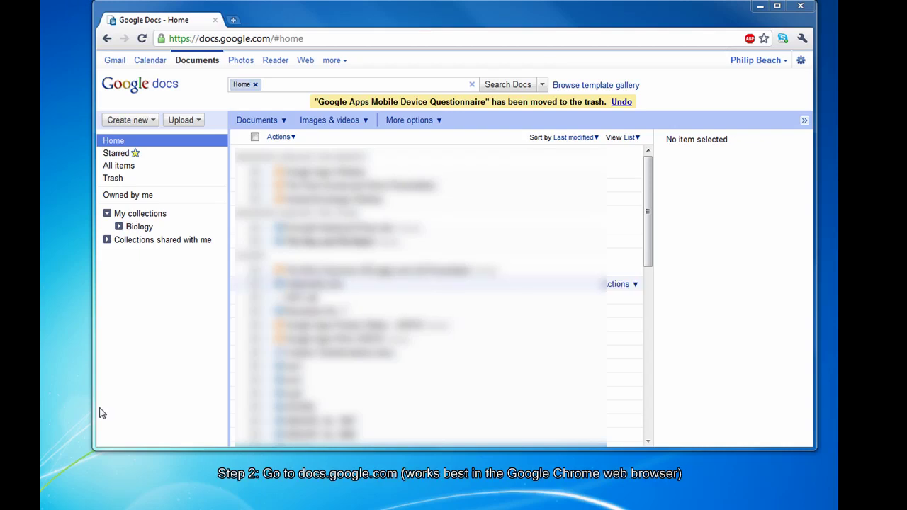
Create a new blank form from the Create new menu.
left_click_drag(204, 38, 263, 38)
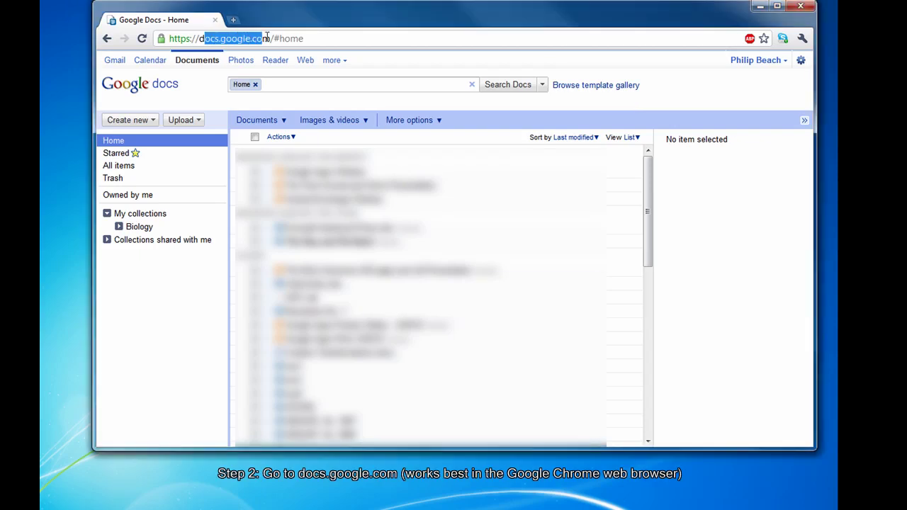
left_click(358, 37)
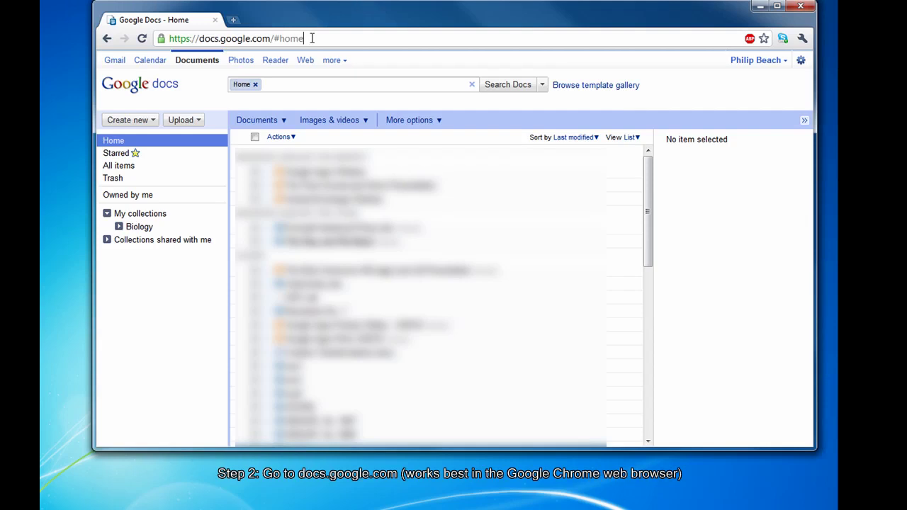
left_click(128, 124)
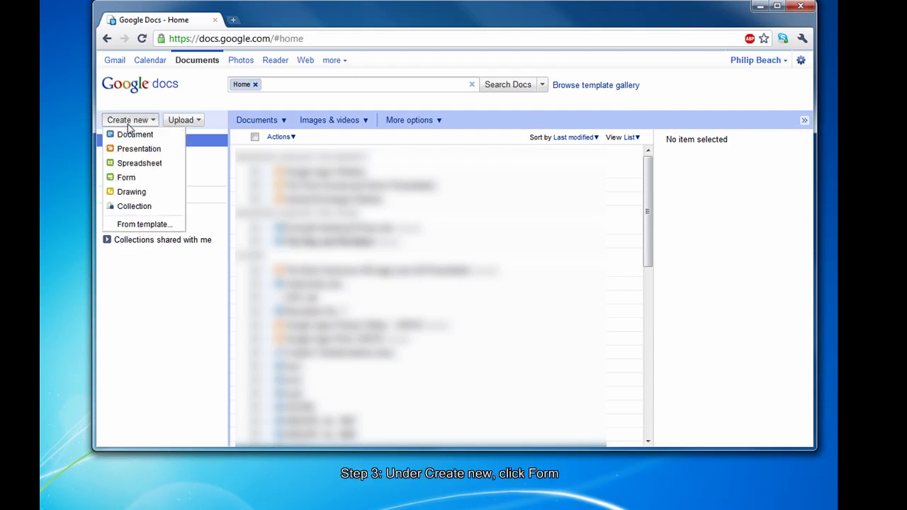
left_click(127, 178)
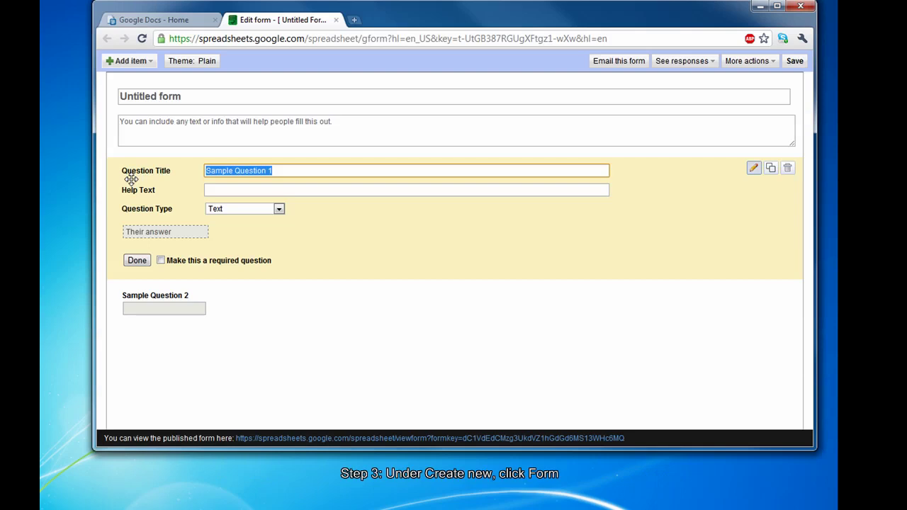
Title the form 'The Point Demo'.
left_click(198, 97)
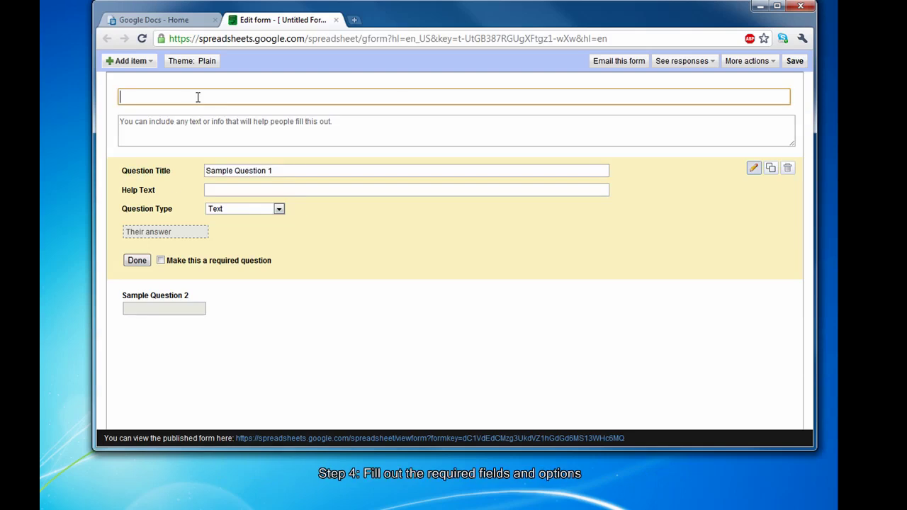
type("The Point Demo")
Replace 'Sample Question 1' with the title 'Do you like Google Forms?'.
left_click(288, 173)
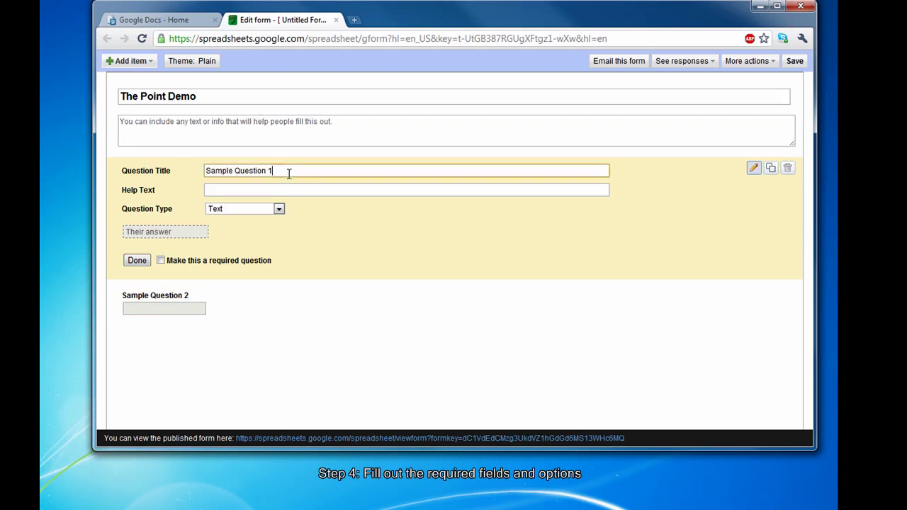
left_click_drag(281, 172, 202, 172)
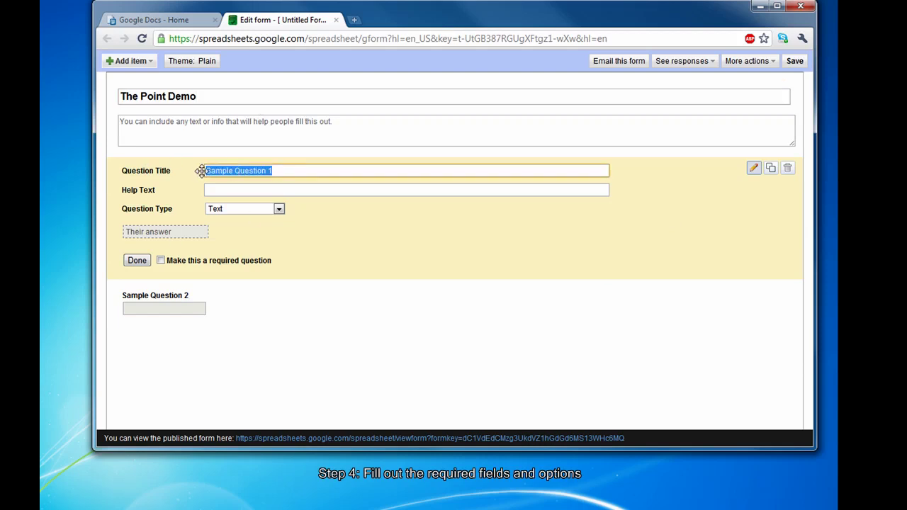
type("Do you li")
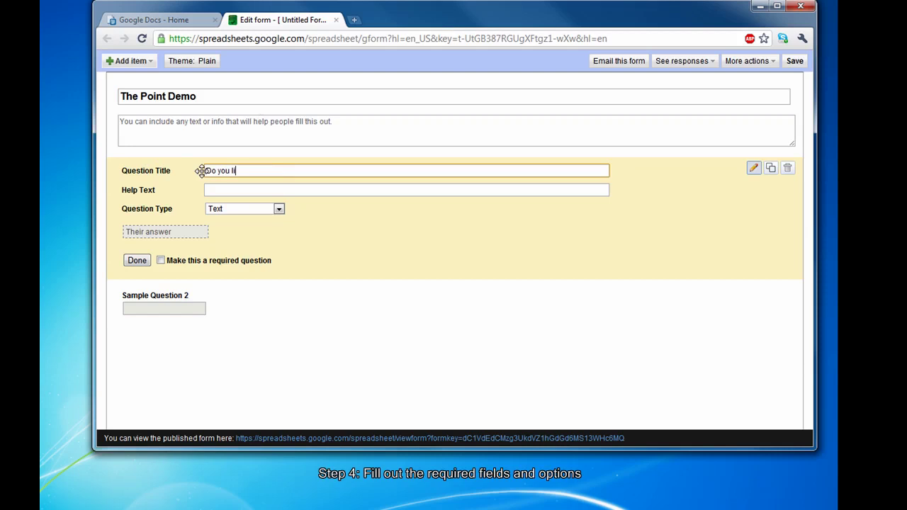
type("ke Google FOrm")
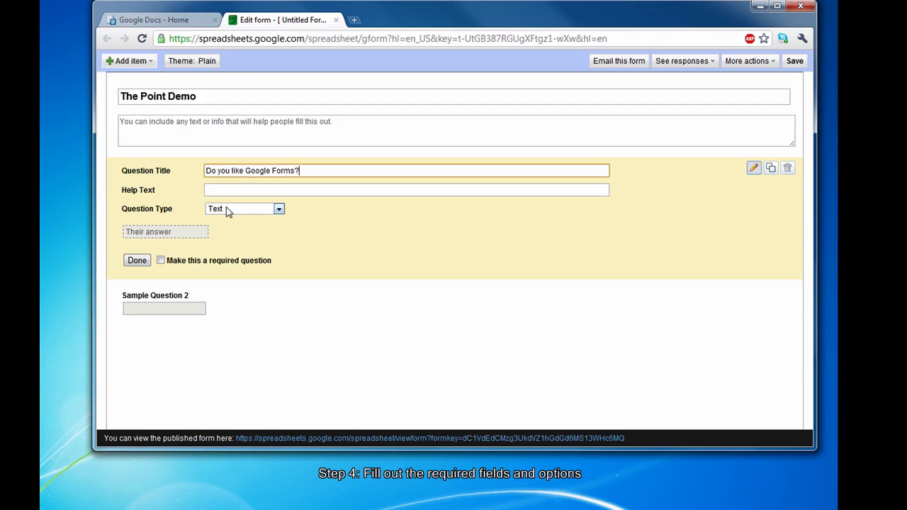
left_click(223, 190)
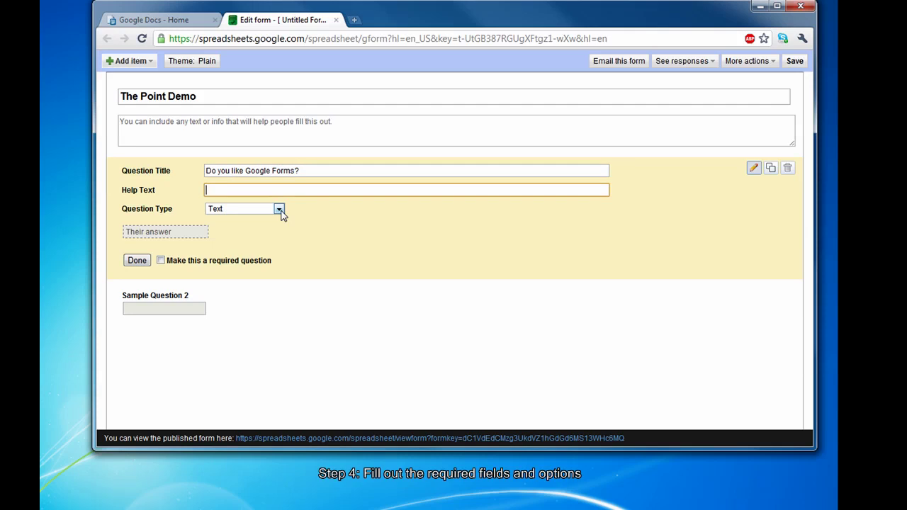
Make the question required multiple choice with answers Somewhat, A lot and Not at all.
left_click(279, 210)
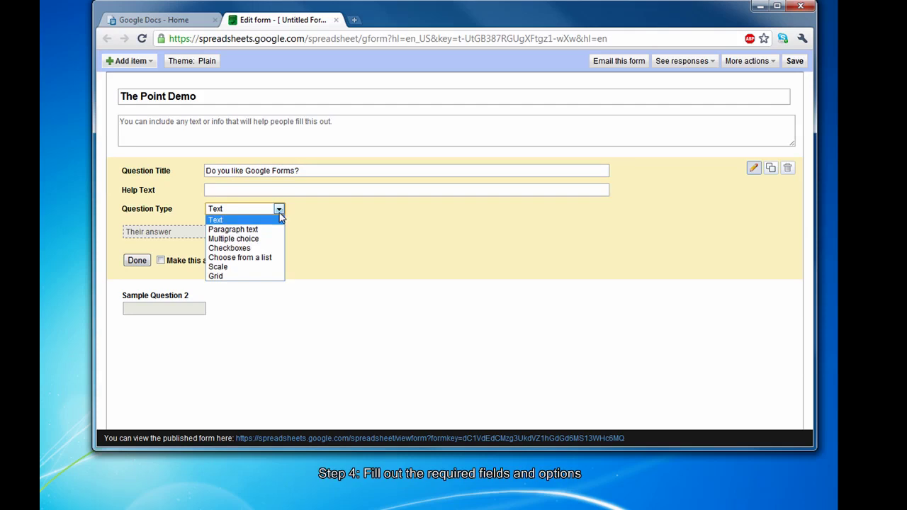
left_click(267, 239)
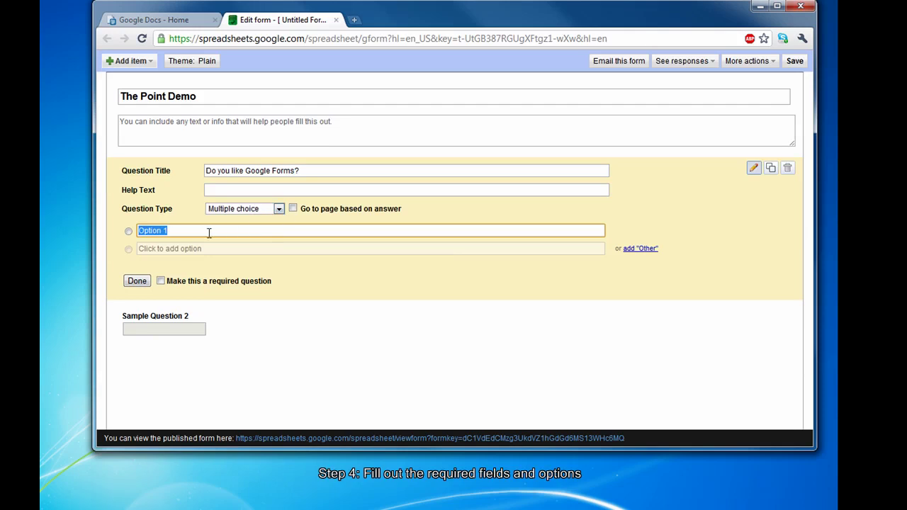
type("Somewhat")
key("Return")
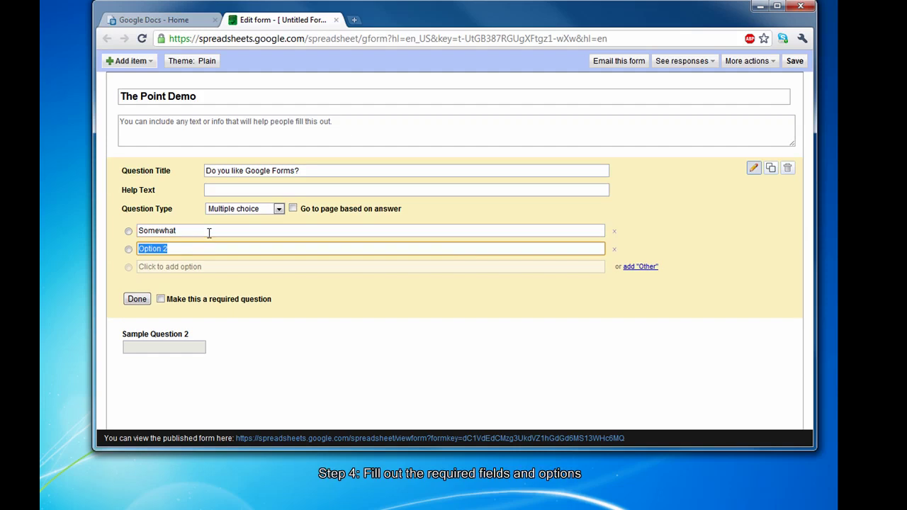
type("A lot")
key("Return")
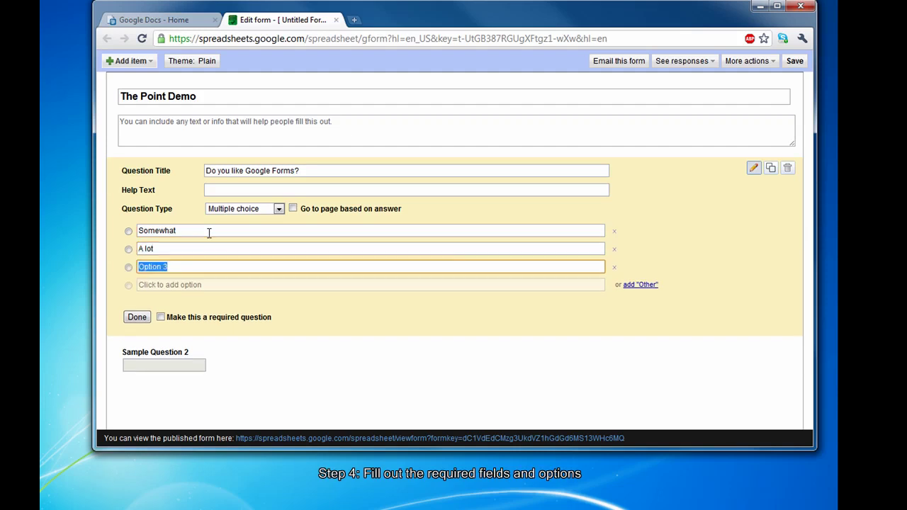
type("Not at all")
left_click(161, 318)
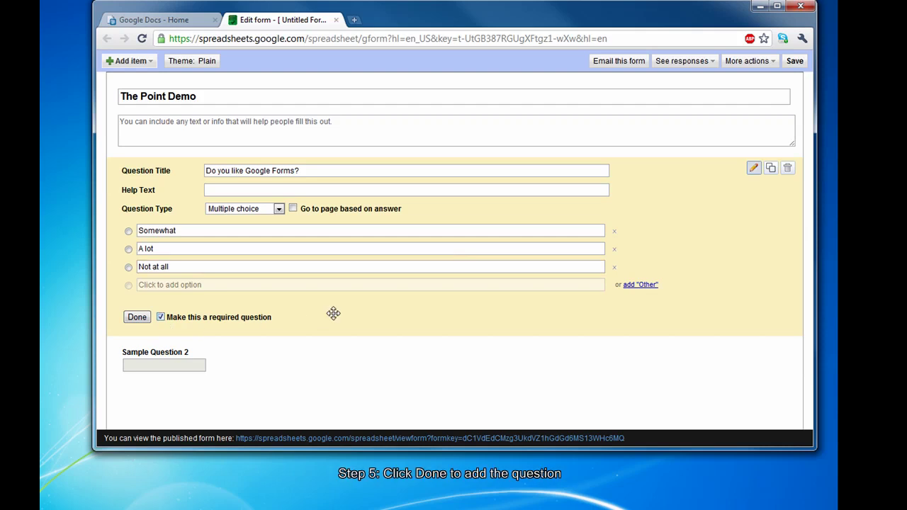
Close editing of the first question and dismiss the menu near the published-form link.
left_click(136, 317)
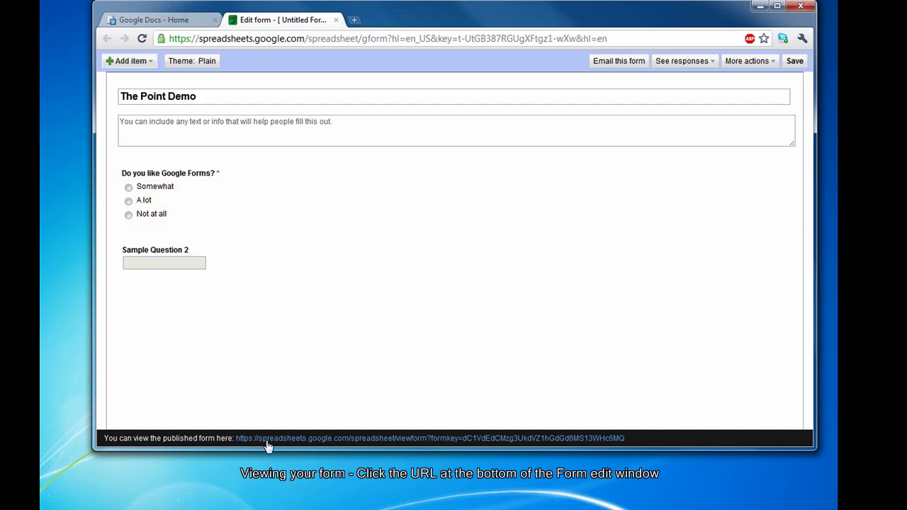
right_click(369, 445)
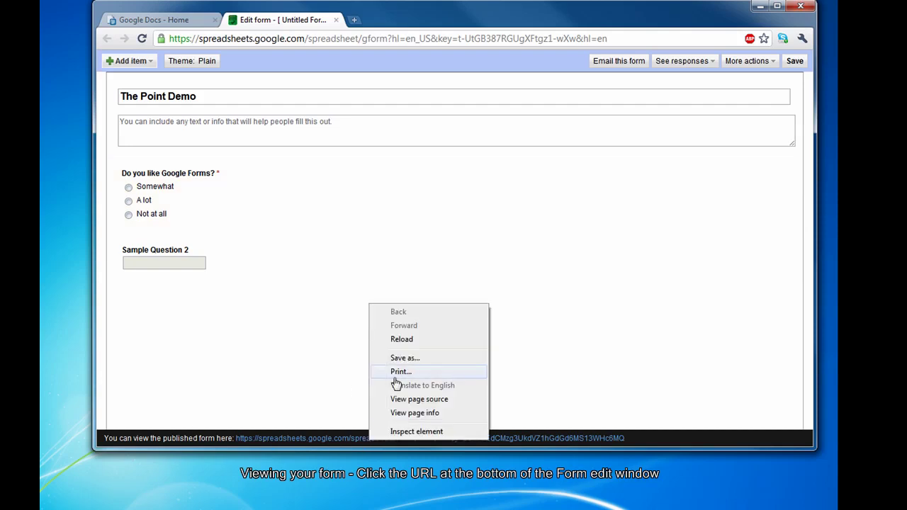
left_click(651, 440)
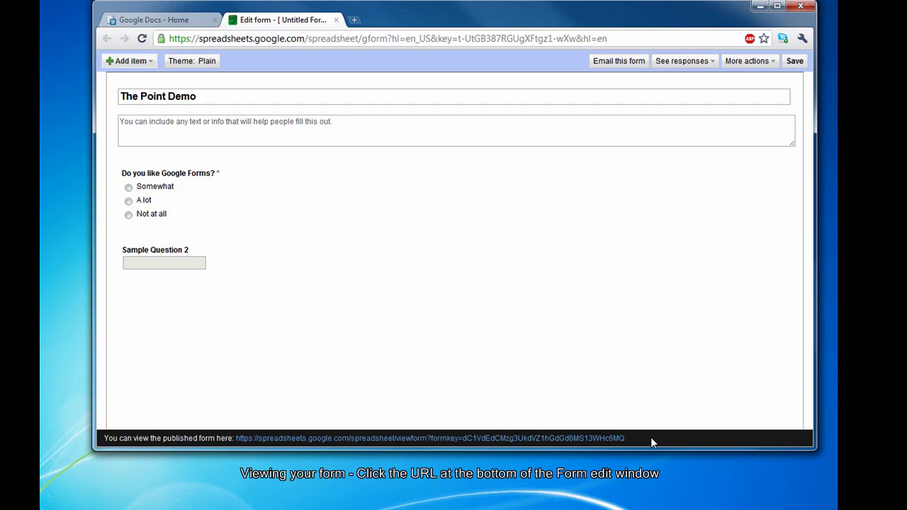
Open the live form to try answering Somewhat, then delete Sample Question 2 in the editor.
left_click(486, 439)
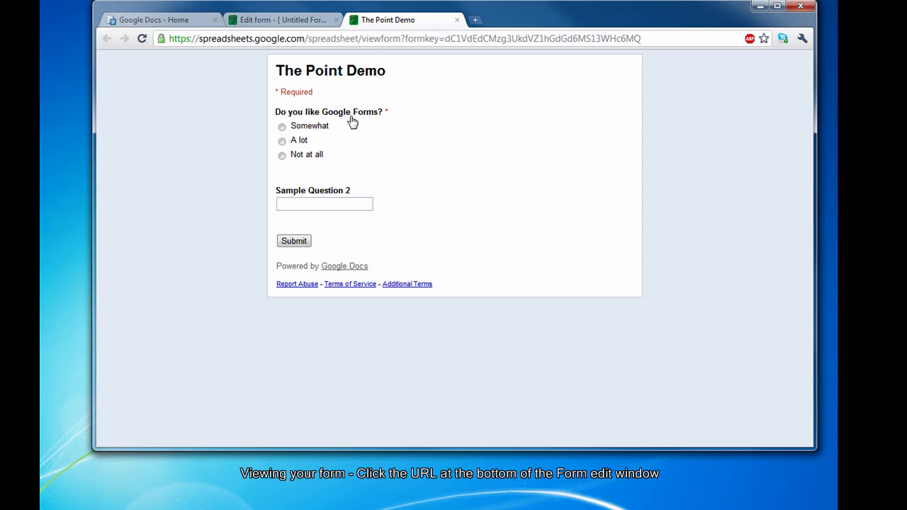
left_click(283, 127)
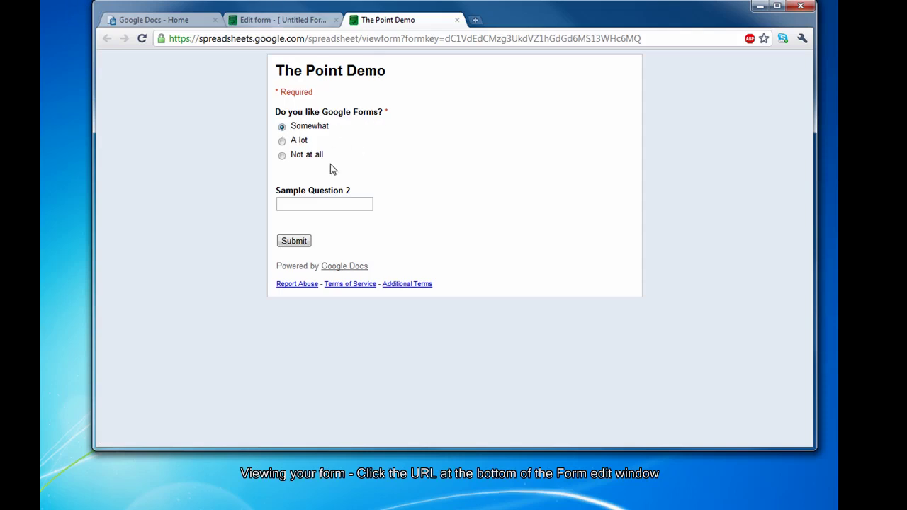
left_click(312, 24)
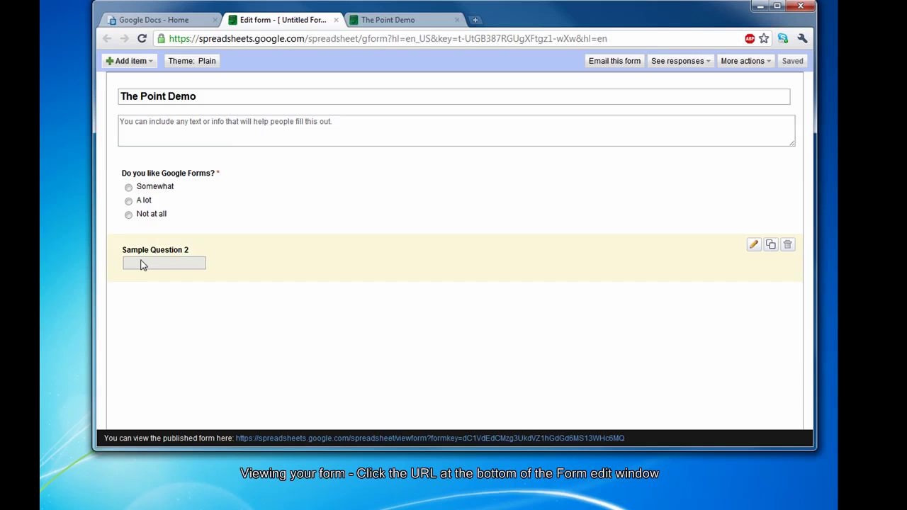
left_click(787, 249)
left_click(470, 248)
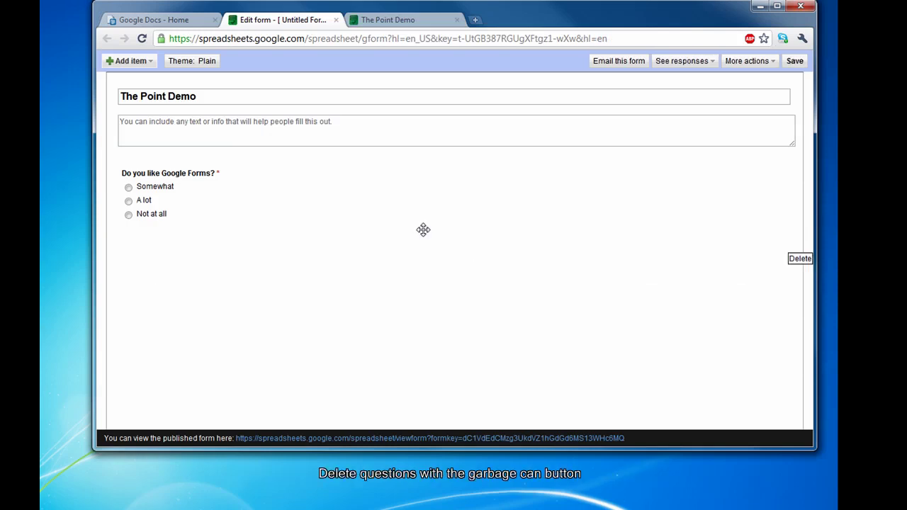
left_click(391, 24)
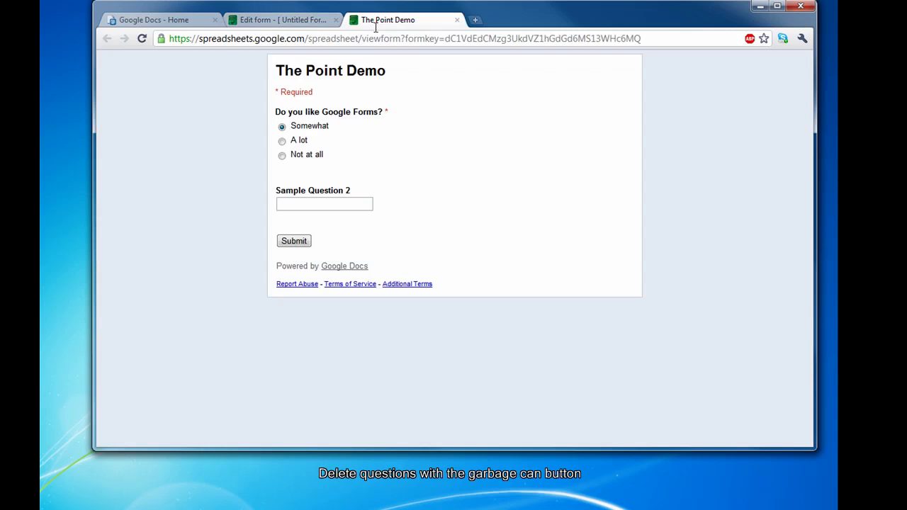
Reload the live form and submit a Somewhat test response.
left_click(141, 39)
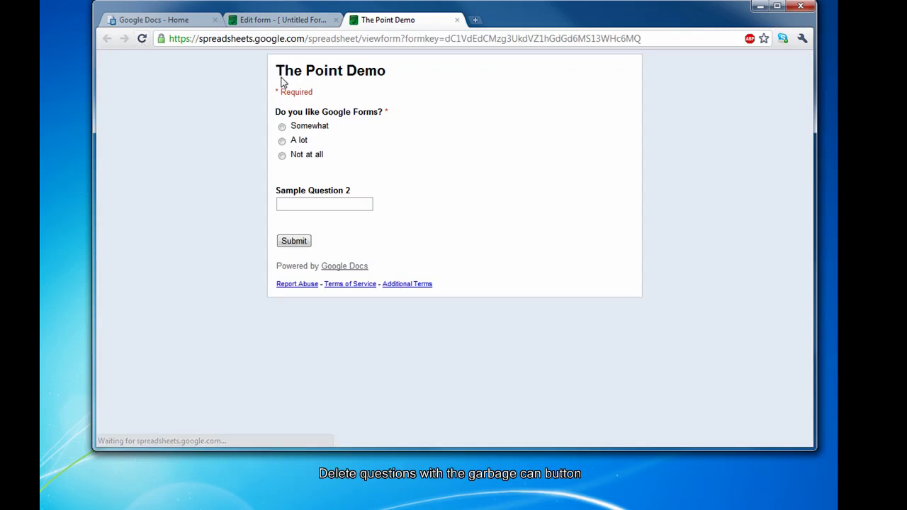
left_click(282, 126)
left_click(300, 193)
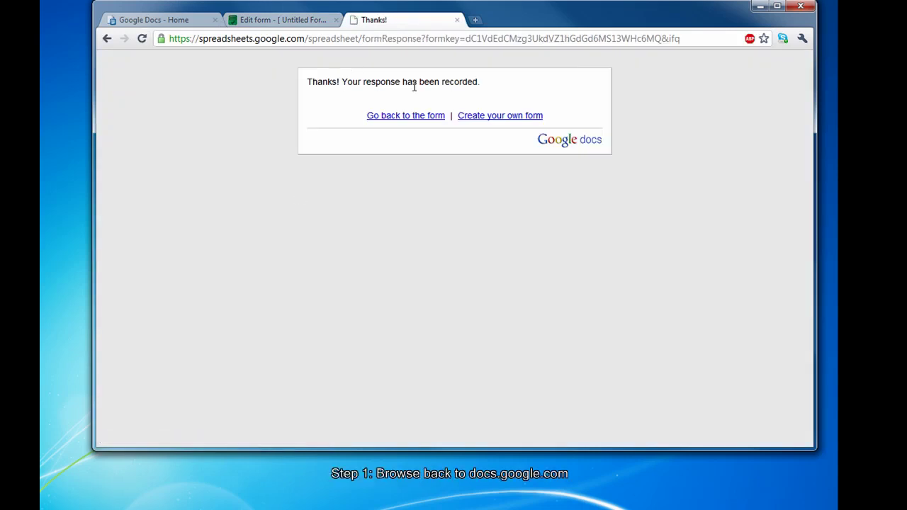
left_click(283, 21)
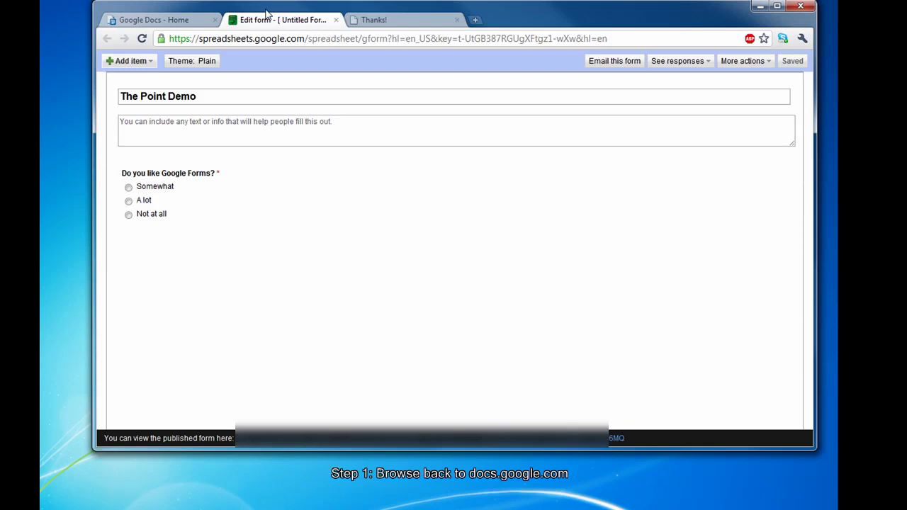
Open The Point Demo responses spreadsheet from the Google Docs list.
left_click(177, 22)
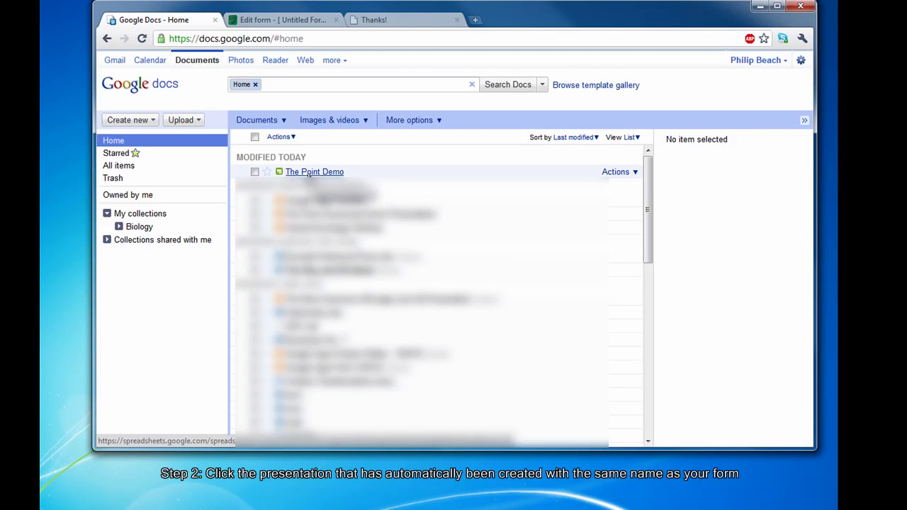
left_click(309, 172)
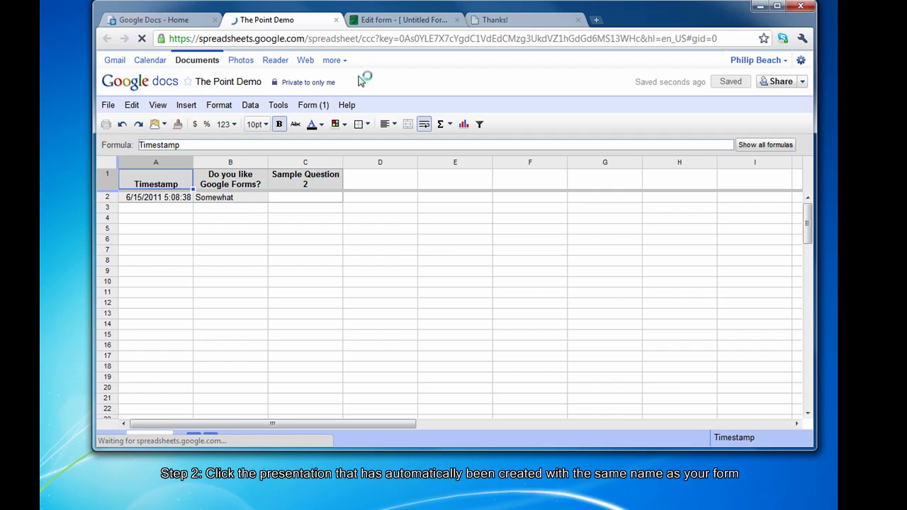
Add a new text question titled 'What is your name?'.
left_click(386, 24)
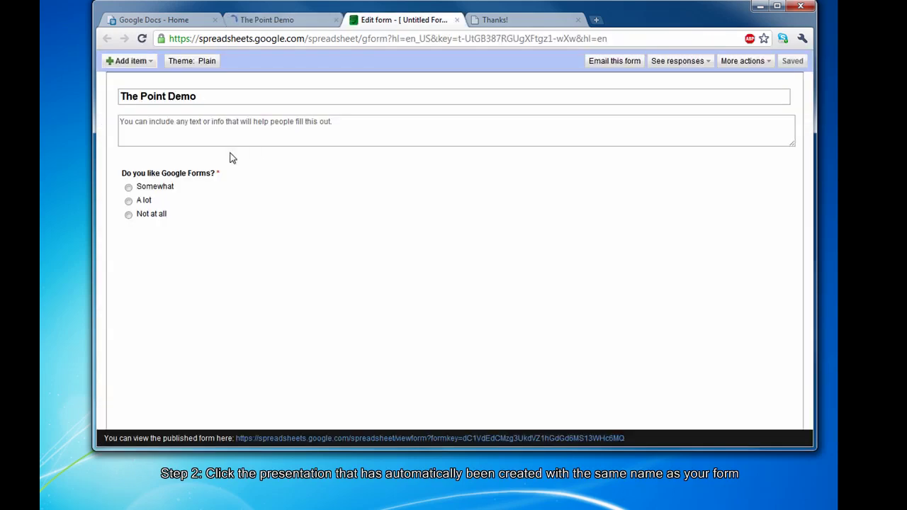
left_click(127, 68)
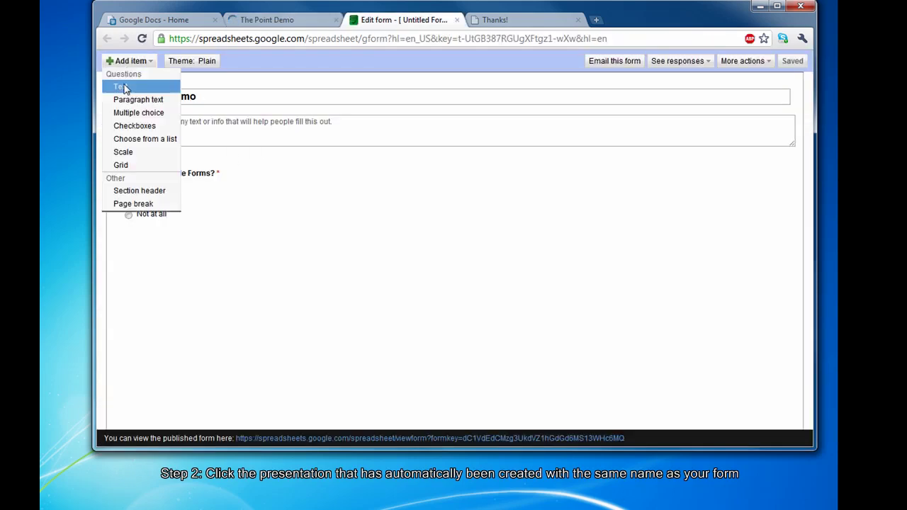
left_click(123, 87)
left_click(249, 248)
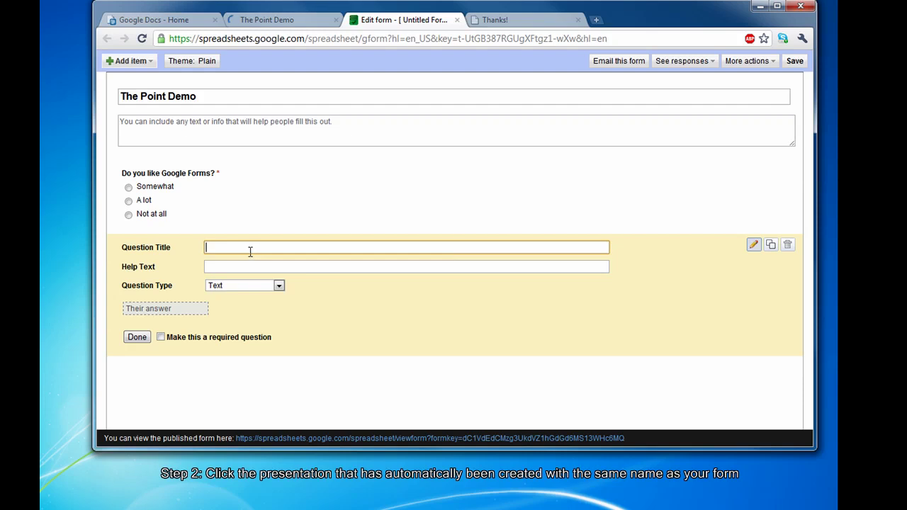
type("What is your name?")
left_click(227, 267)
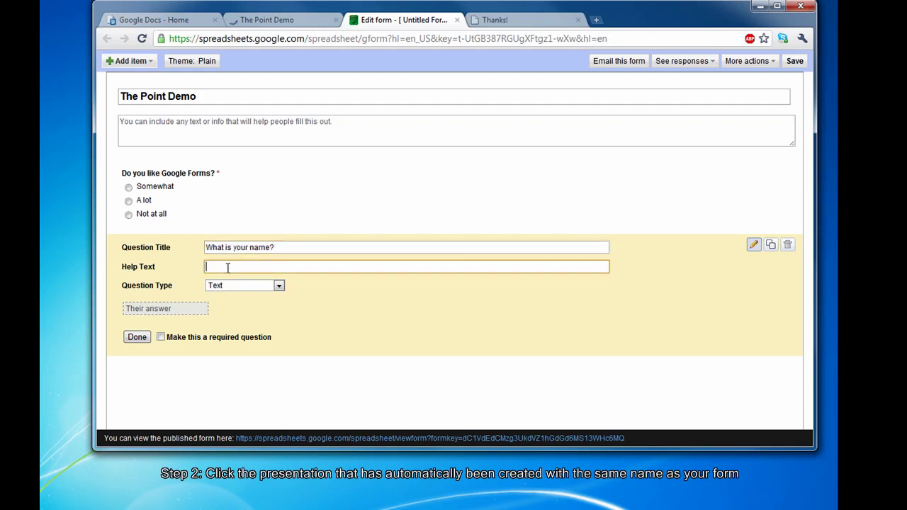
Keep it a Text question, move it above the Google Forms question, and save.
left_click(265, 286)
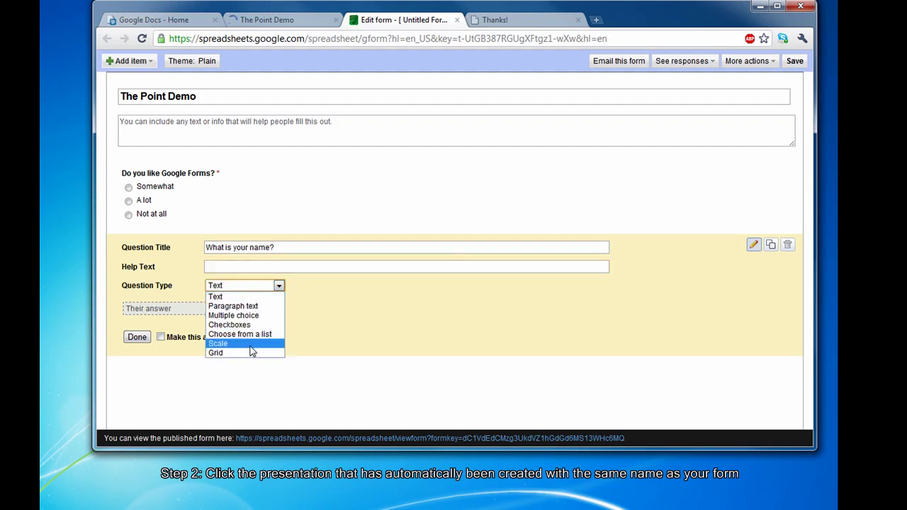
left_click(250, 296)
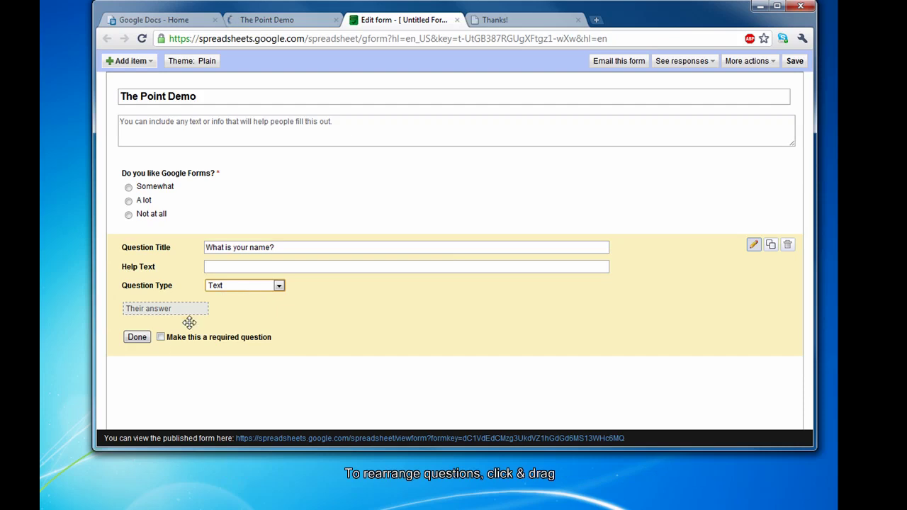
left_click(137, 338)
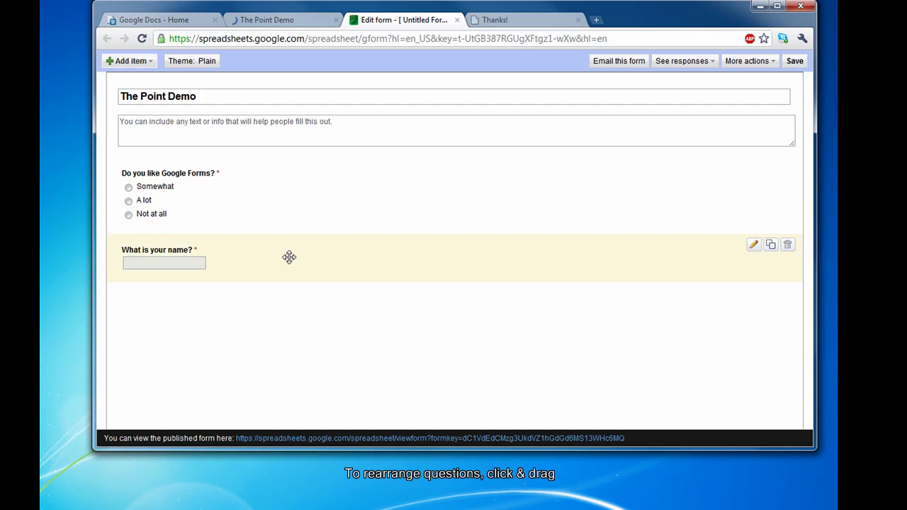
left_click_drag(271, 263, 269, 181)
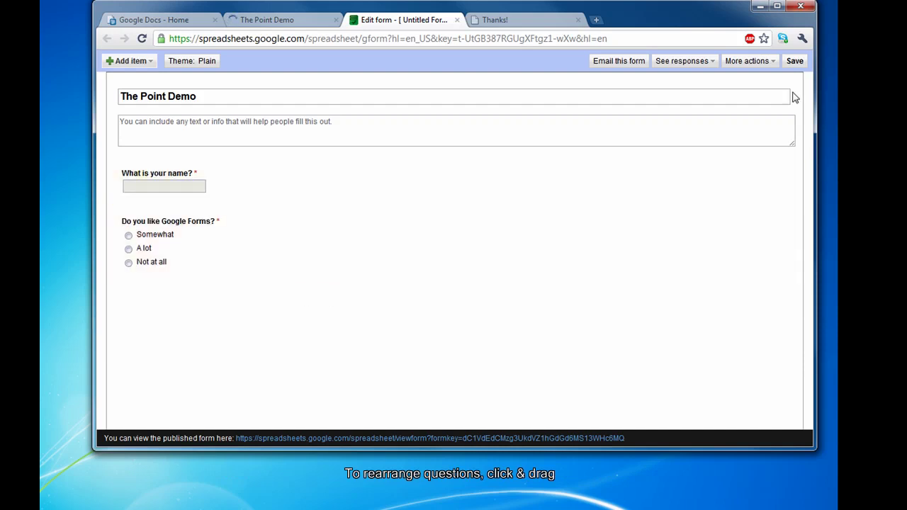
left_click(794, 61)
Submit a test response with the respondent's name and 'A lot' selected.
left_click(503, 21)
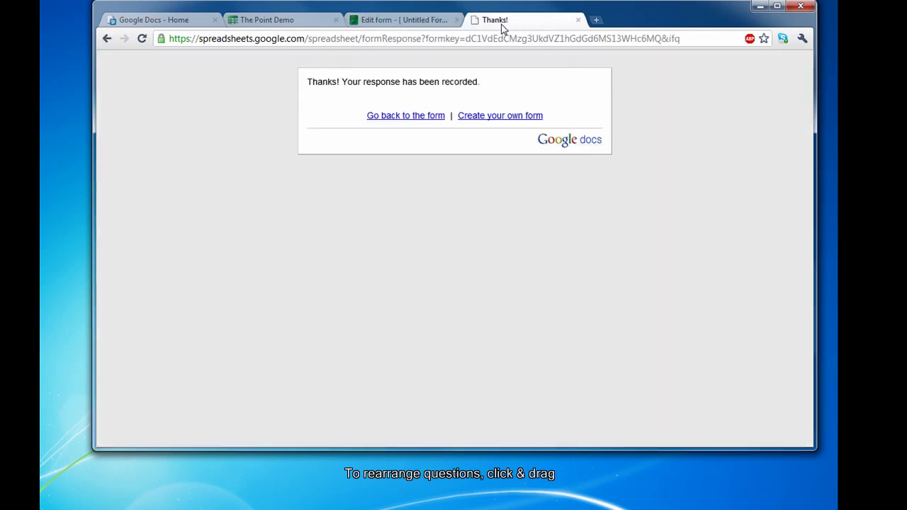
left_click(414, 117)
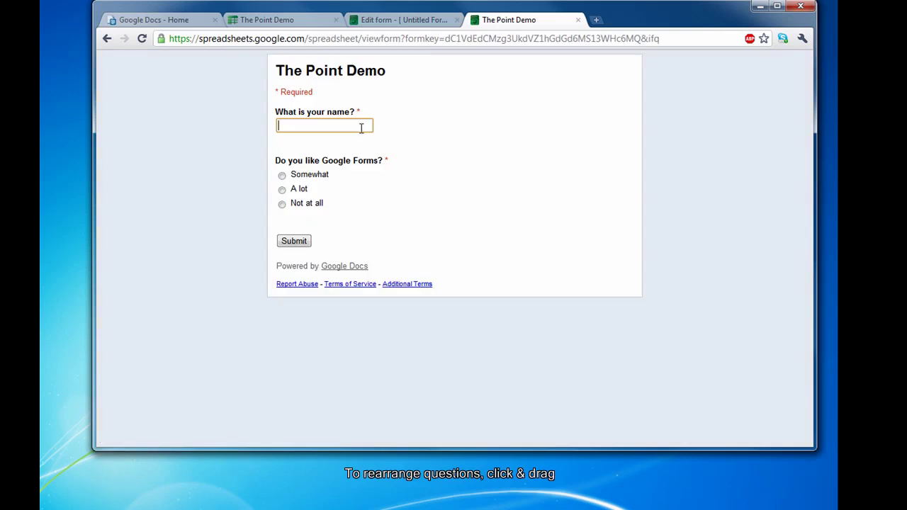
left_click(281, 191)
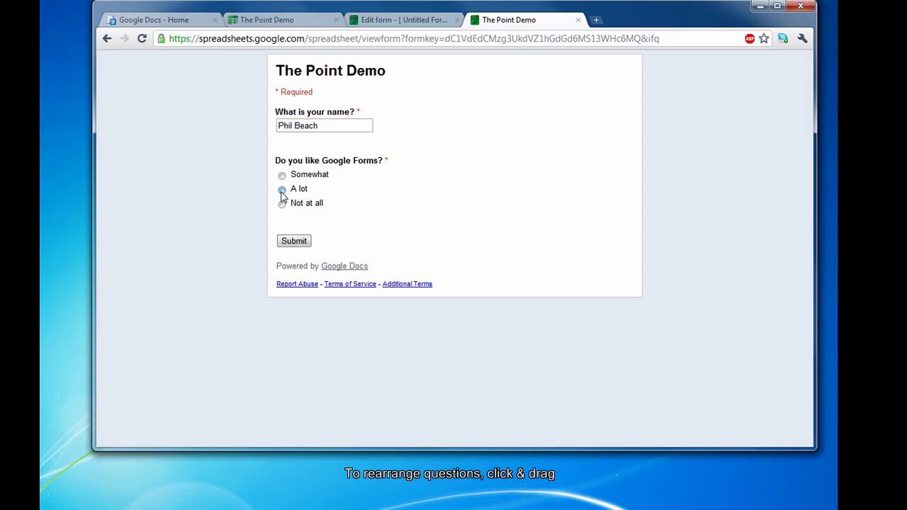
left_click(291, 243)
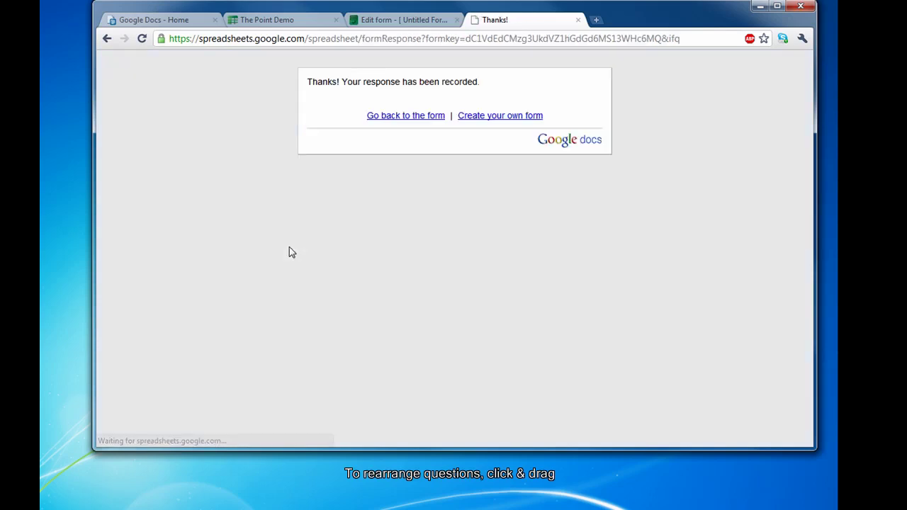
Check the 'A lot' response in The Point Demo sheet, then return to the form editor.
left_click(276, 26)
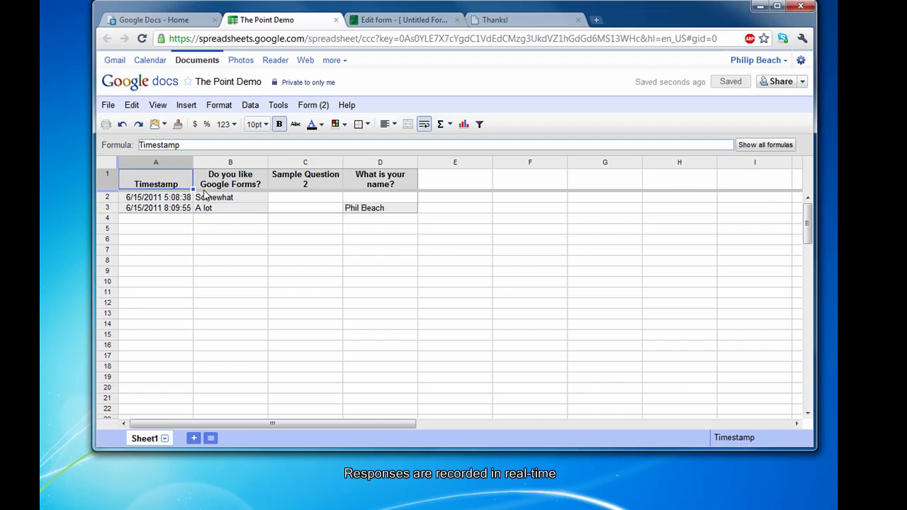
left_click(391, 21)
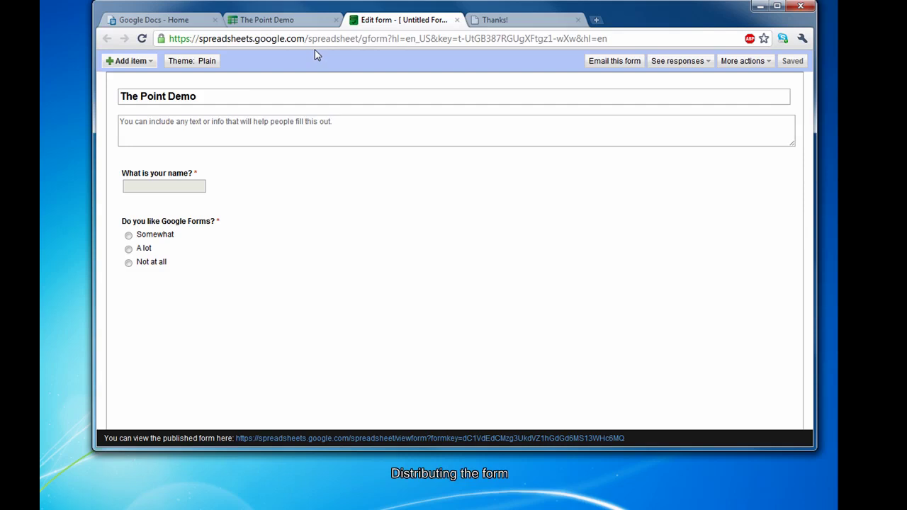
Highlight the published form's viewform URL in the address bar for copying.
mouse_move(569, 162)
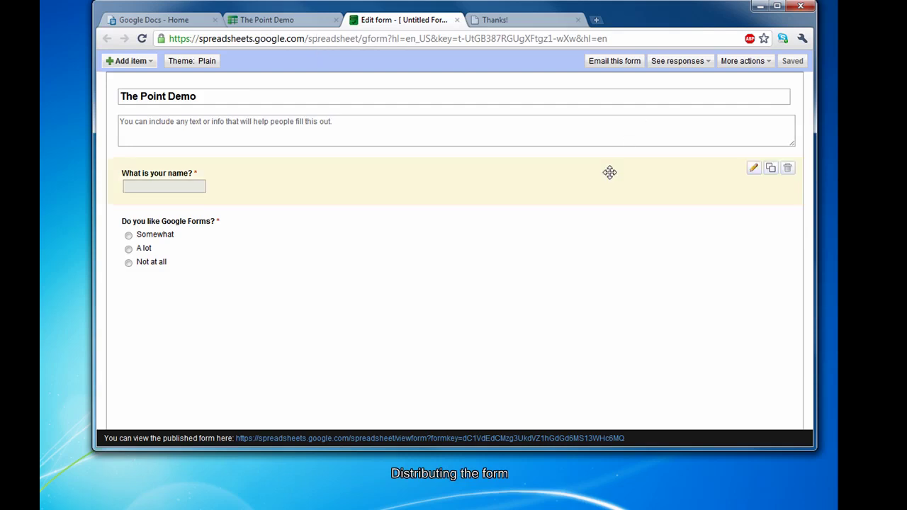
left_click_drag(636, 442, 236, 440)
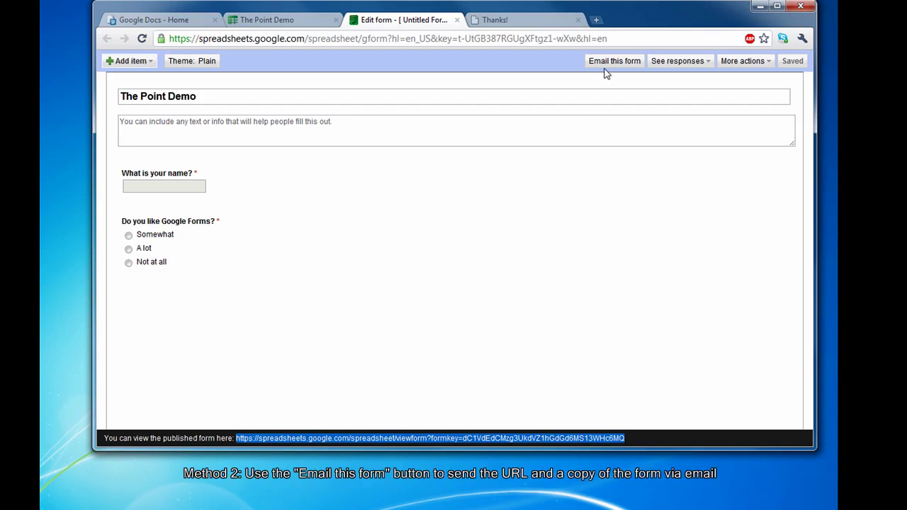
Start emailing the form, addressing it to the client's suggested e-mail address.
left_click(606, 65)
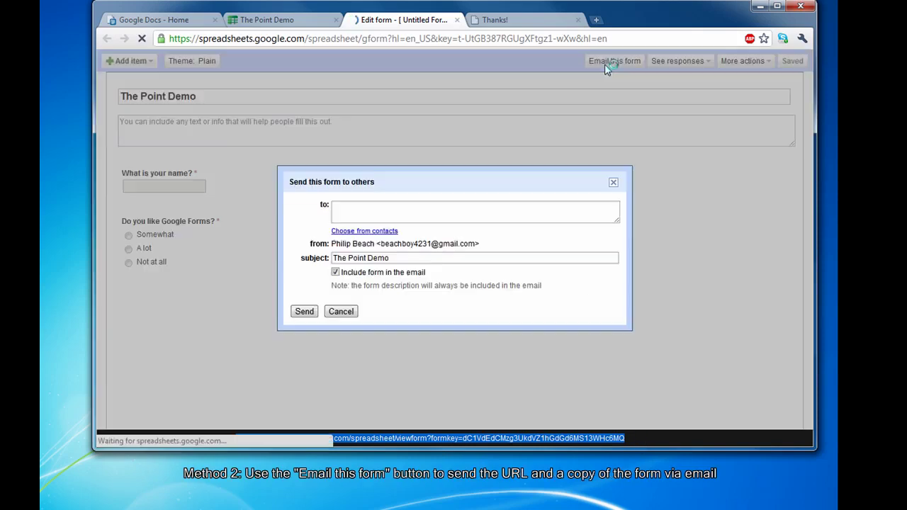
left_click(386, 217)
type("pbeach")
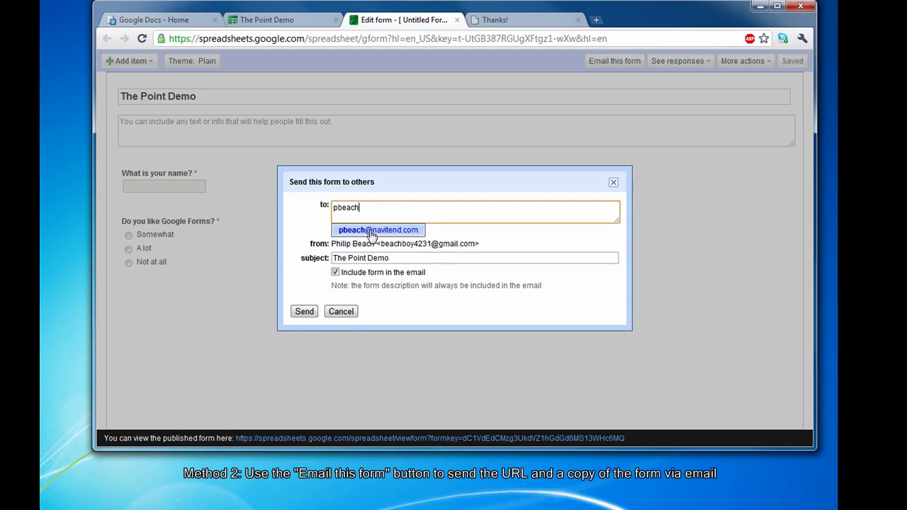
left_click(373, 231)
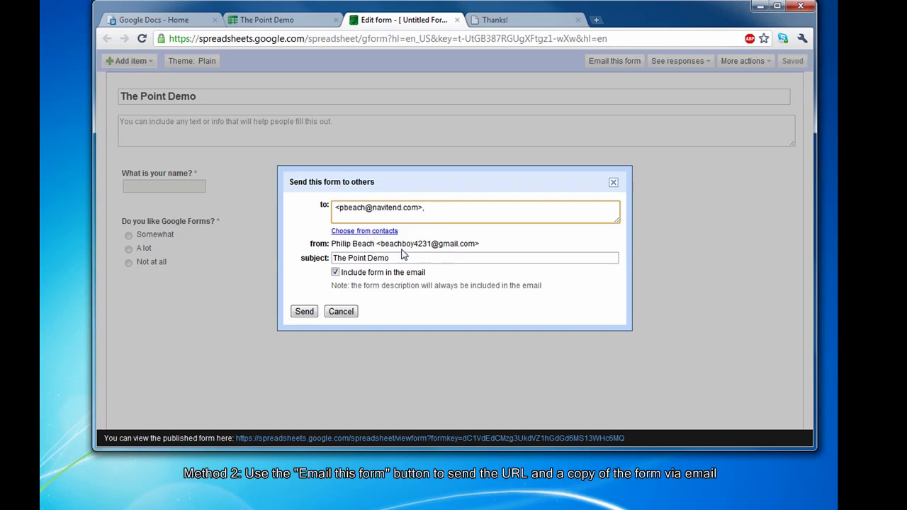
Set the subject 'Check out my Form from Google Forms', leave the form out of the body, and send.
left_click(399, 258)
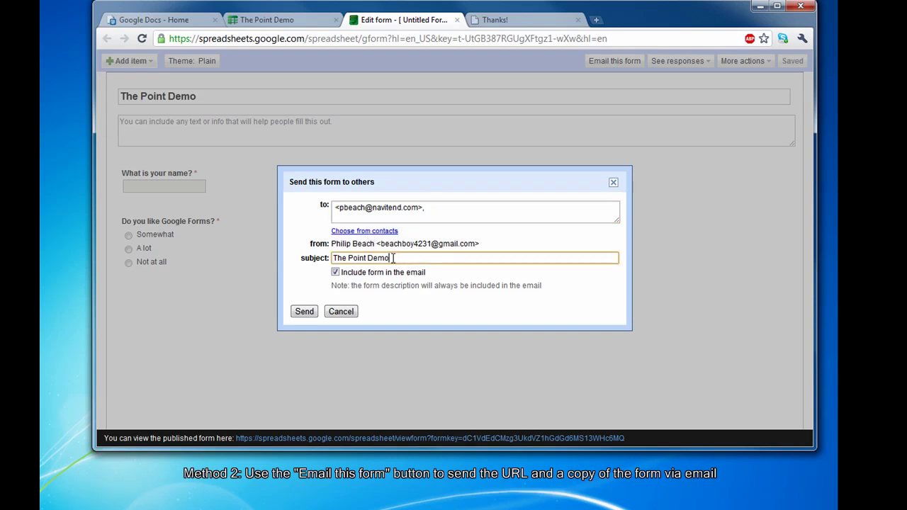
left_click_drag(397, 258, 333, 258)
type("Check out my Form from ")
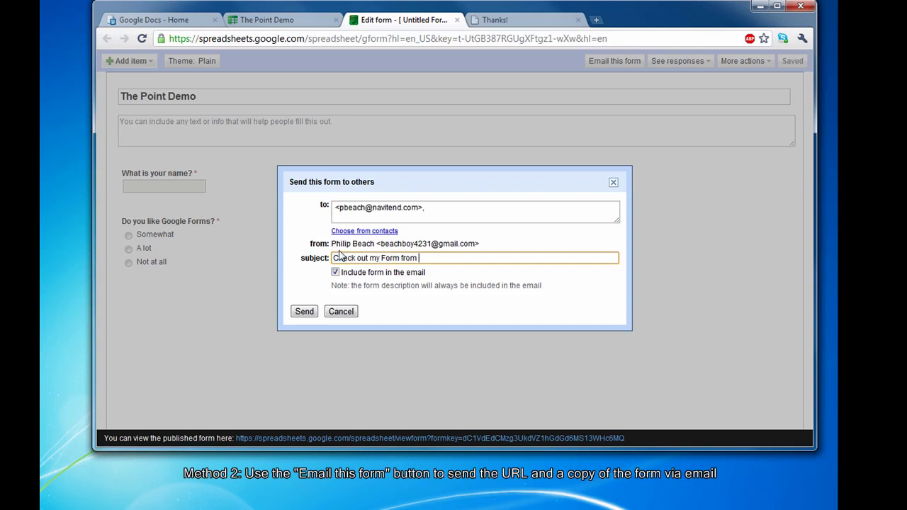
type("GOog")
key("BackSpace")
key("BackSpace")
type("ogle Form")
left_click(335, 274)
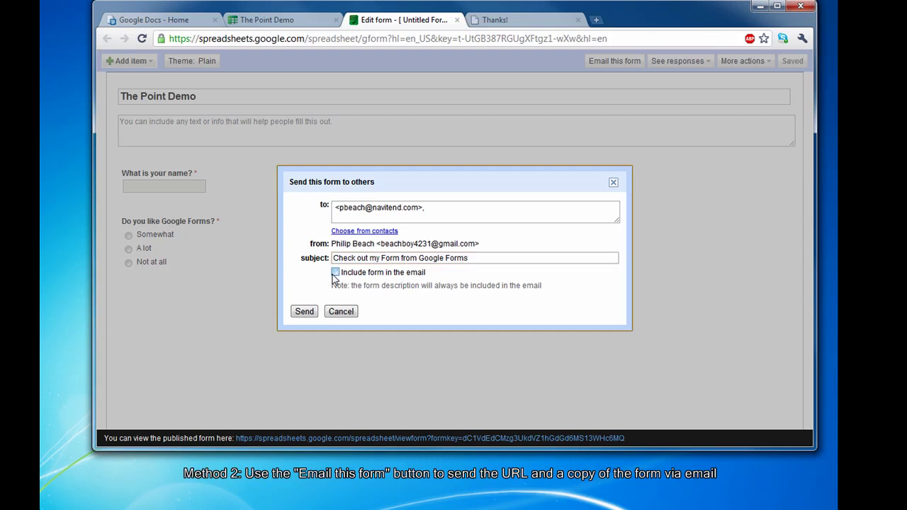
left_click(304, 311)
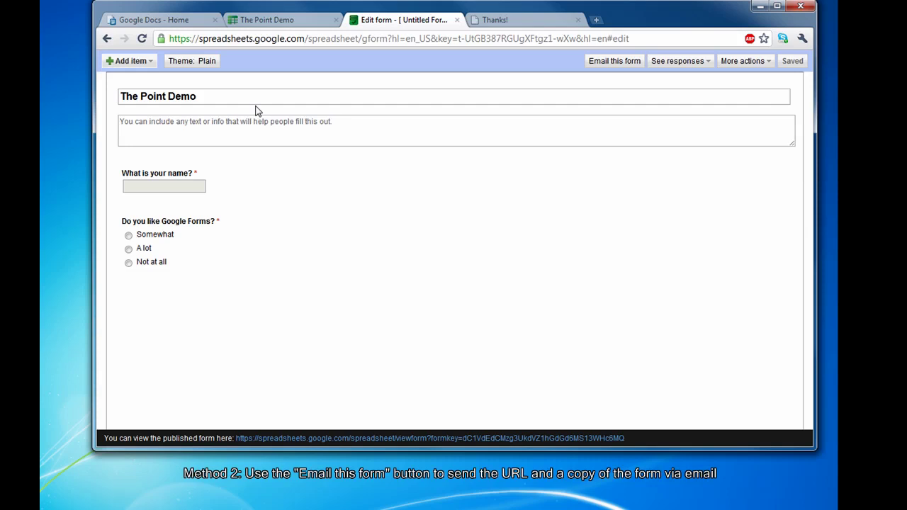
Return to the form editor and preview the calculator-headed Budget theme from the theme gallery.
left_click(495, 20)
left_click(406, 116)
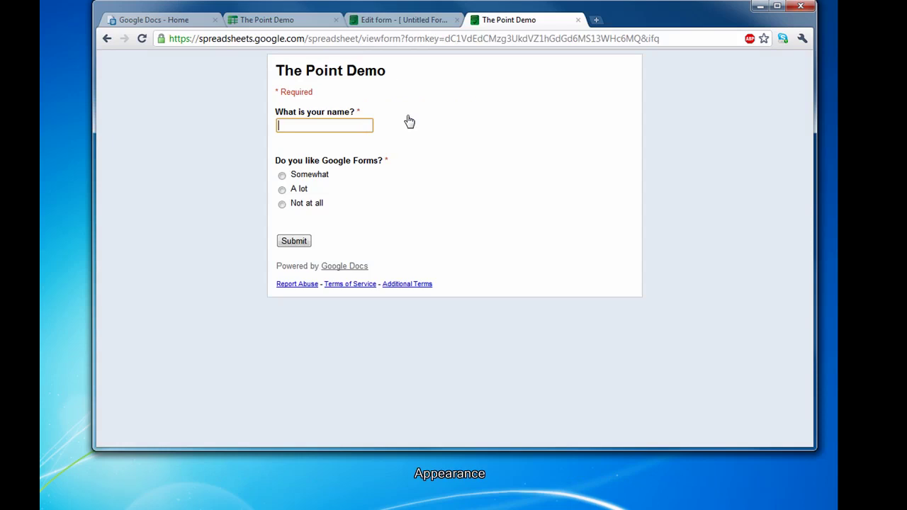
left_click(395, 20)
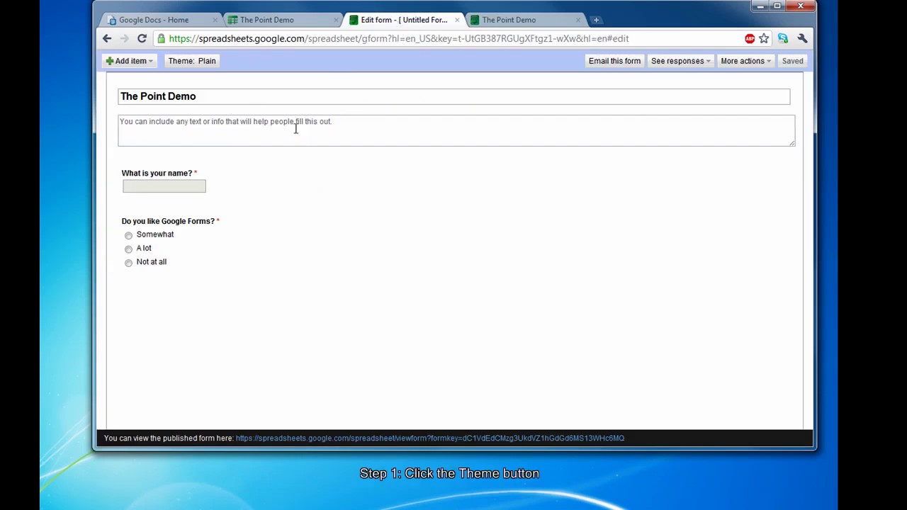
left_click(203, 62)
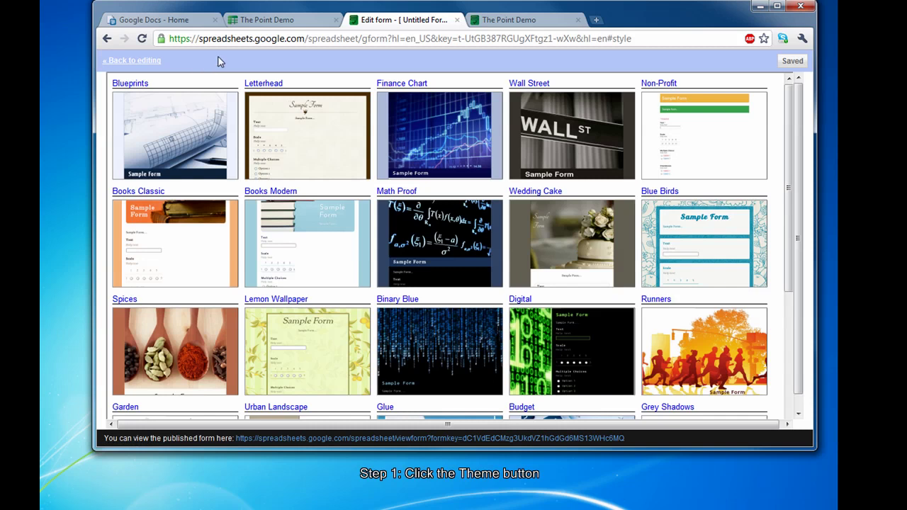
left_click_drag(787, 107, 779, 196)
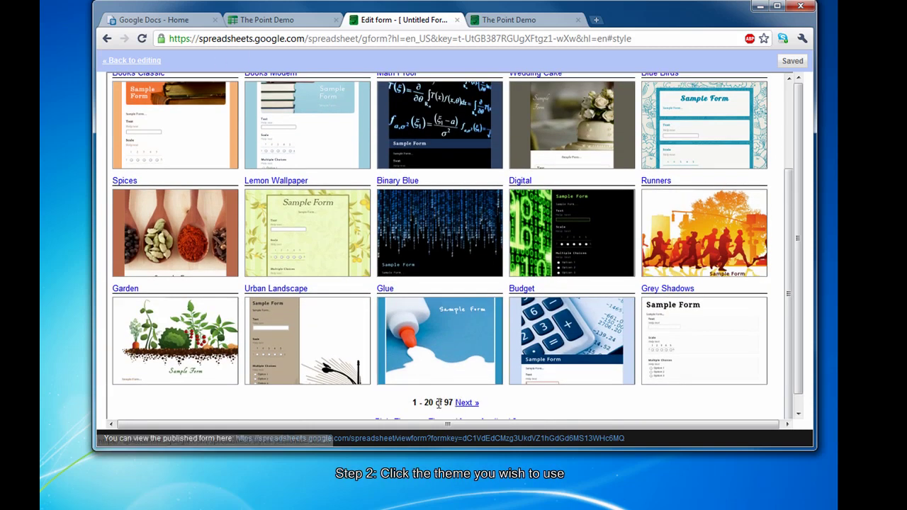
left_click(567, 353)
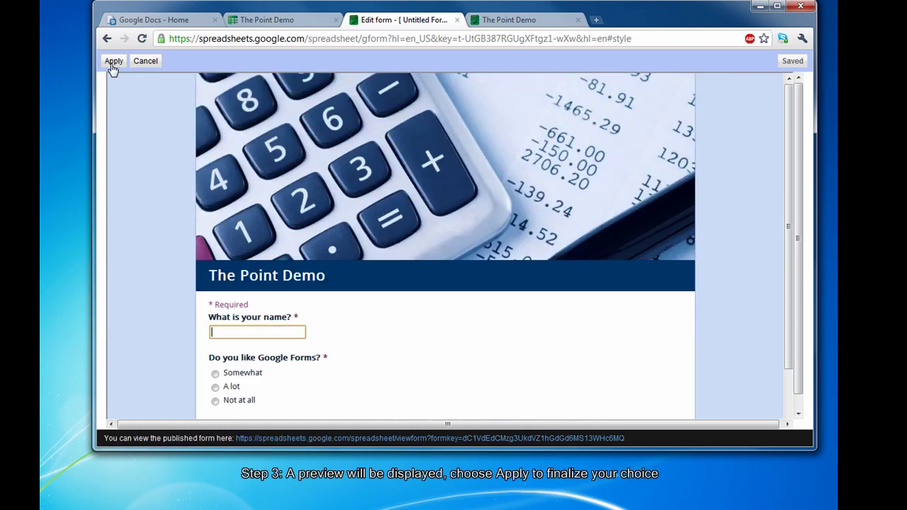
Apply the Budget theme and reload the live form to check its calculator header.
left_click(114, 61)
left_click(500, 22)
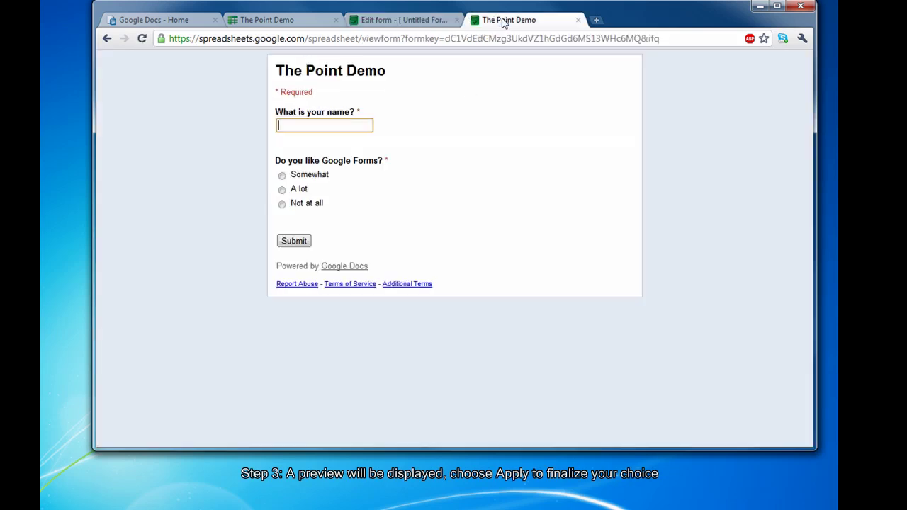
left_click(141, 40)
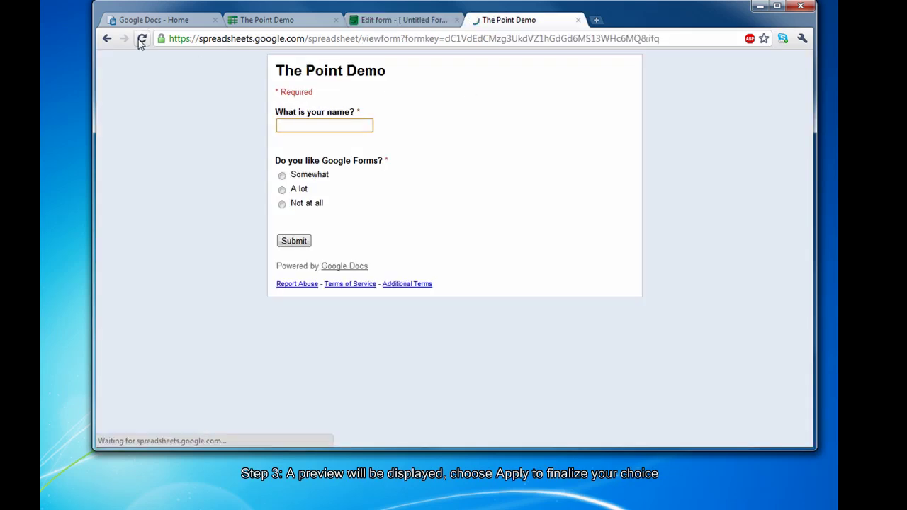
scroll(737, 136, "down", 1)
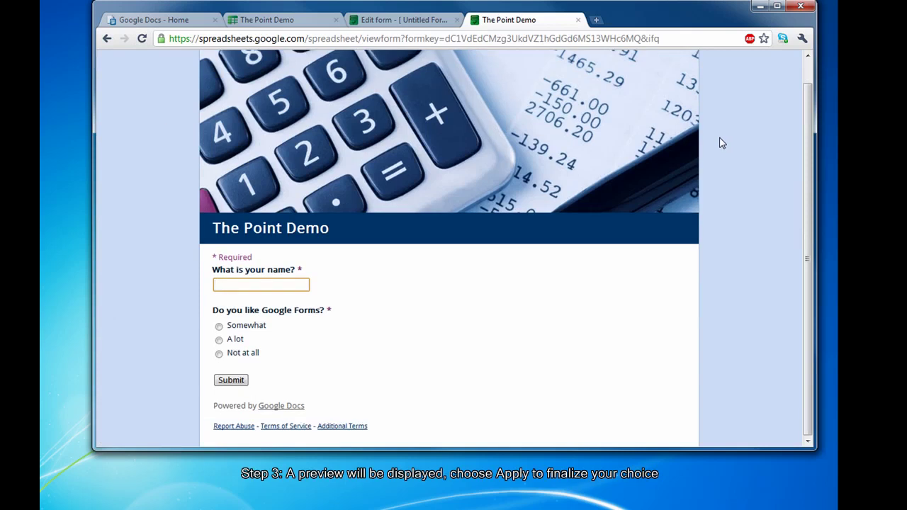
scroll(711, 146, "up", 1)
scroll(711, 146, "down", 1)
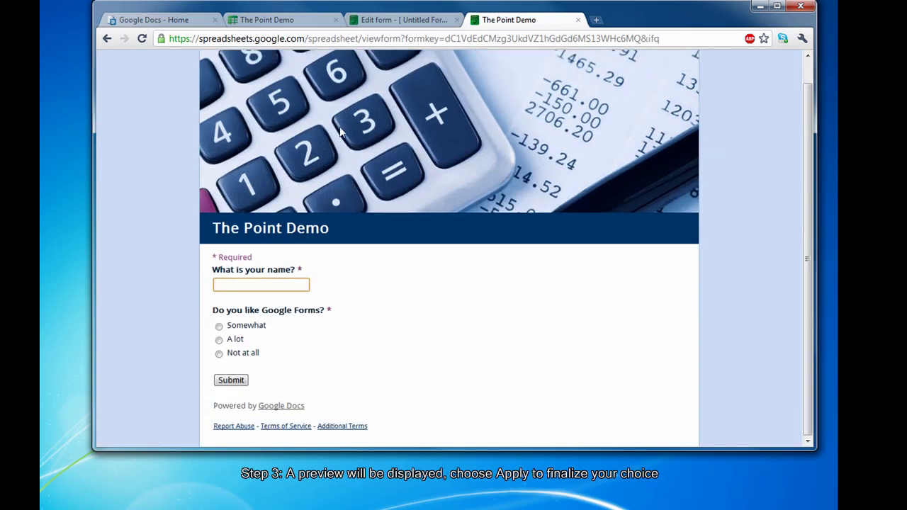